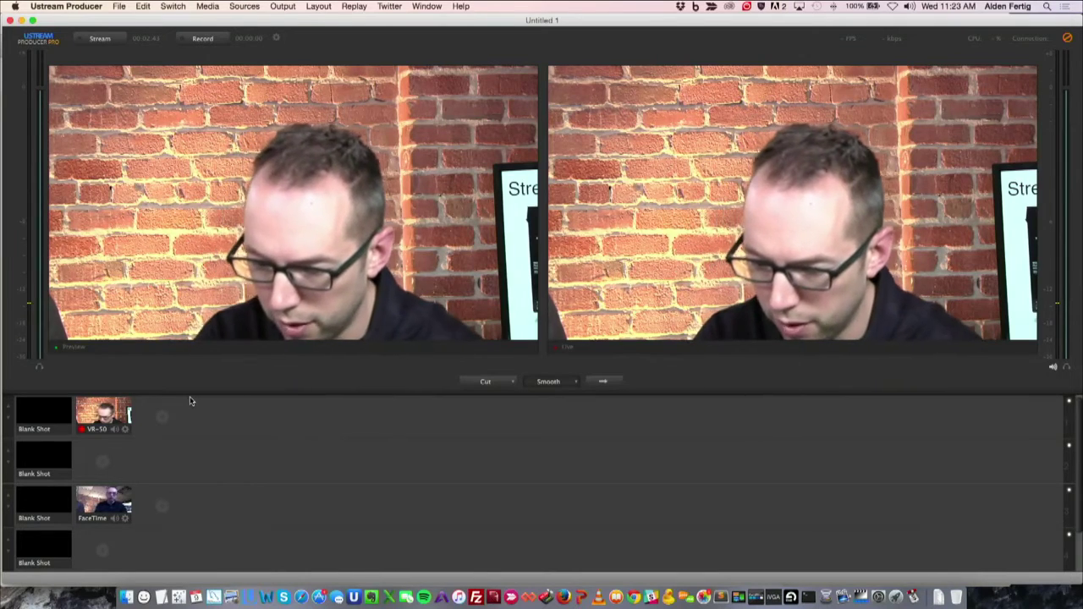
- Dismiss the sources list without adding a shot and make the VR-50 camera shot live
{"action": "mouse_move", "coordinate": [156, 417]}
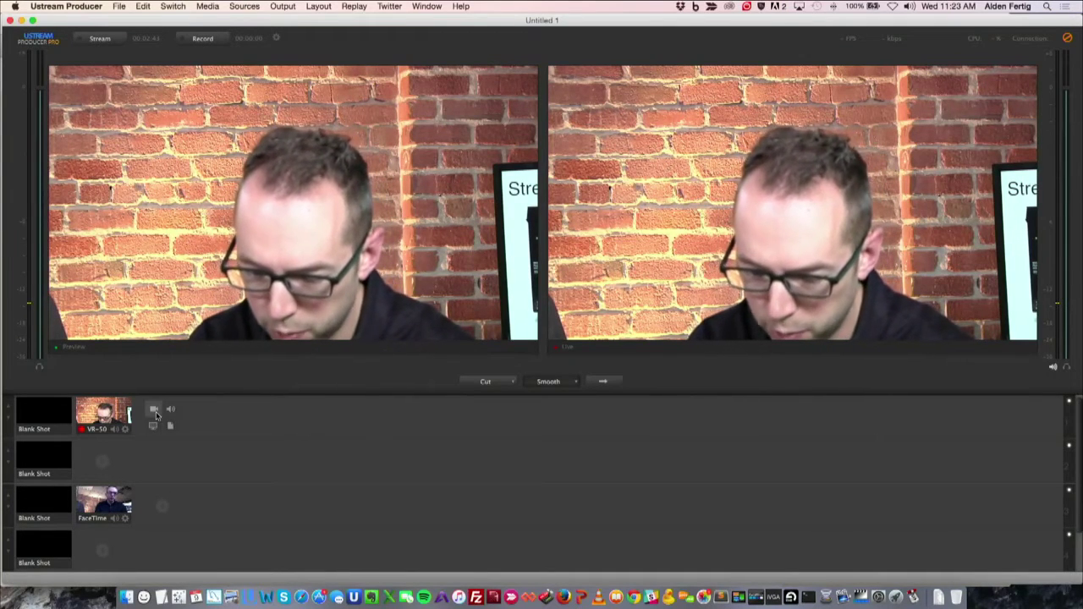
{"action": "left_click", "coordinate": [154, 410]}
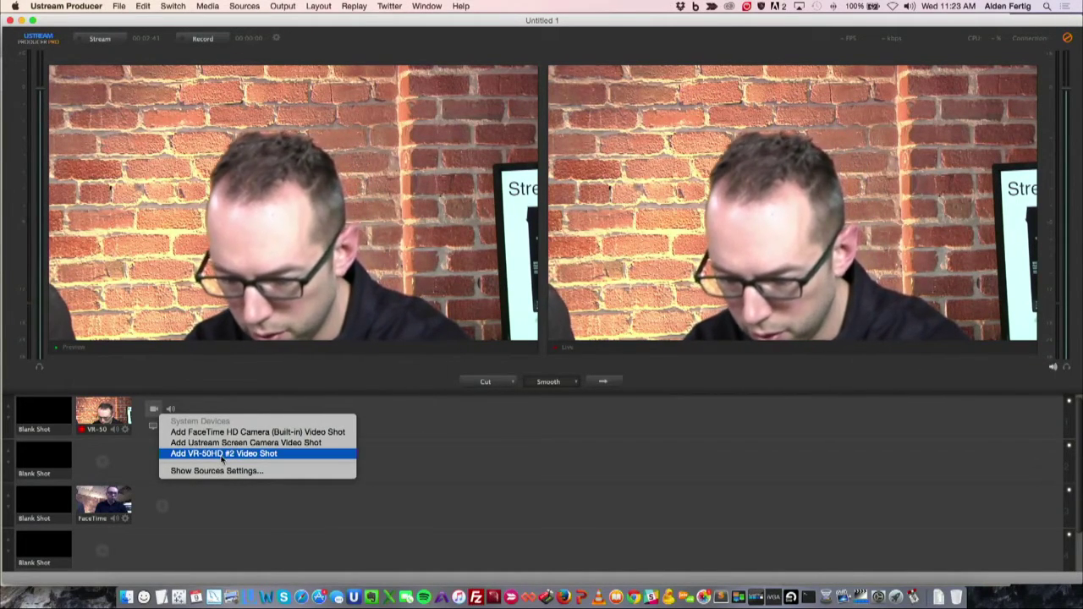
{"action": "left_click", "coordinate": [105, 413]}
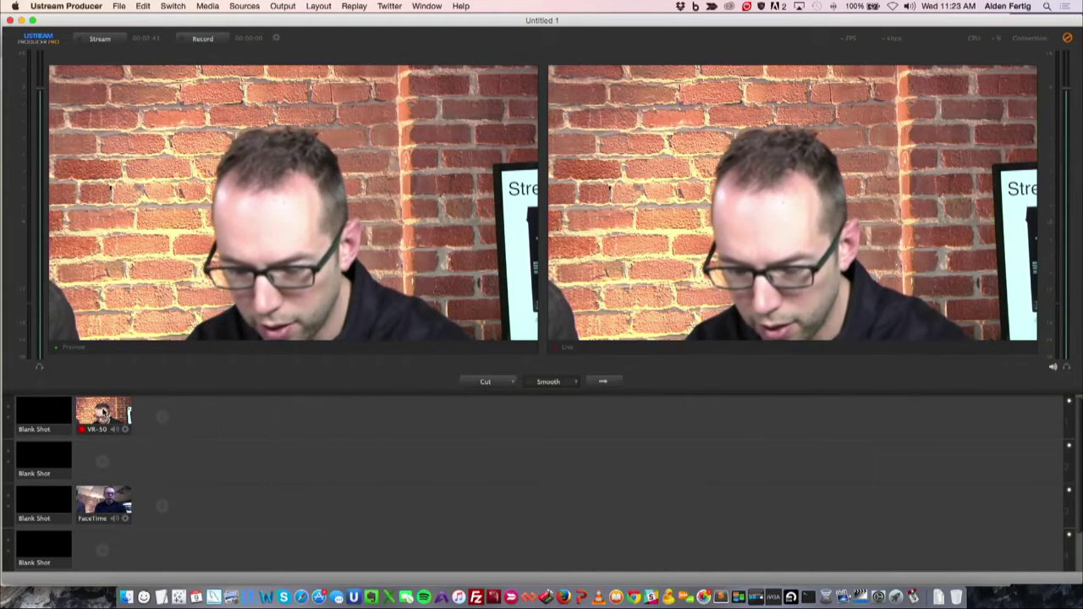
{"action": "left_click", "coordinate": [103, 412]}
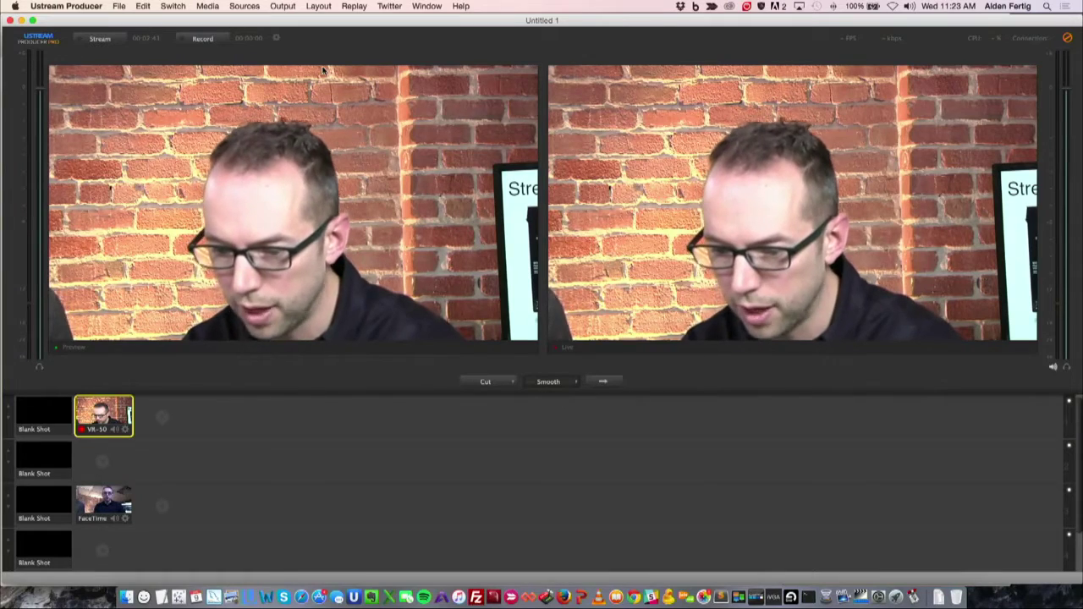
{"action": "mouse_move", "coordinate": [322, 71]}
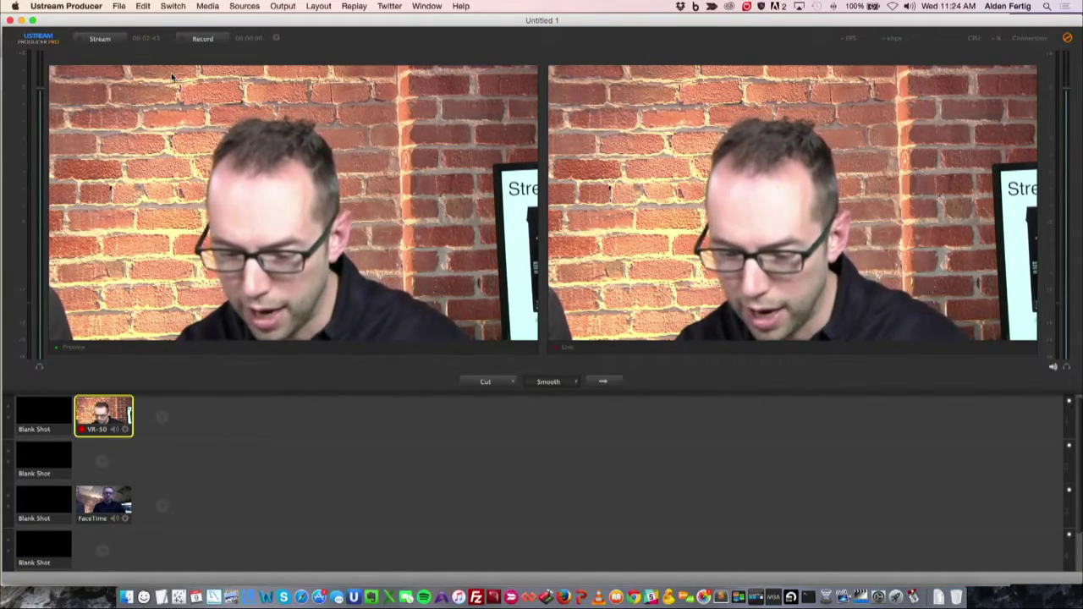
- Go live to the Office Briefing channel, then switch to the Ustream channels page in Firefox
{"action": "left_click", "coordinate": [100, 39]}
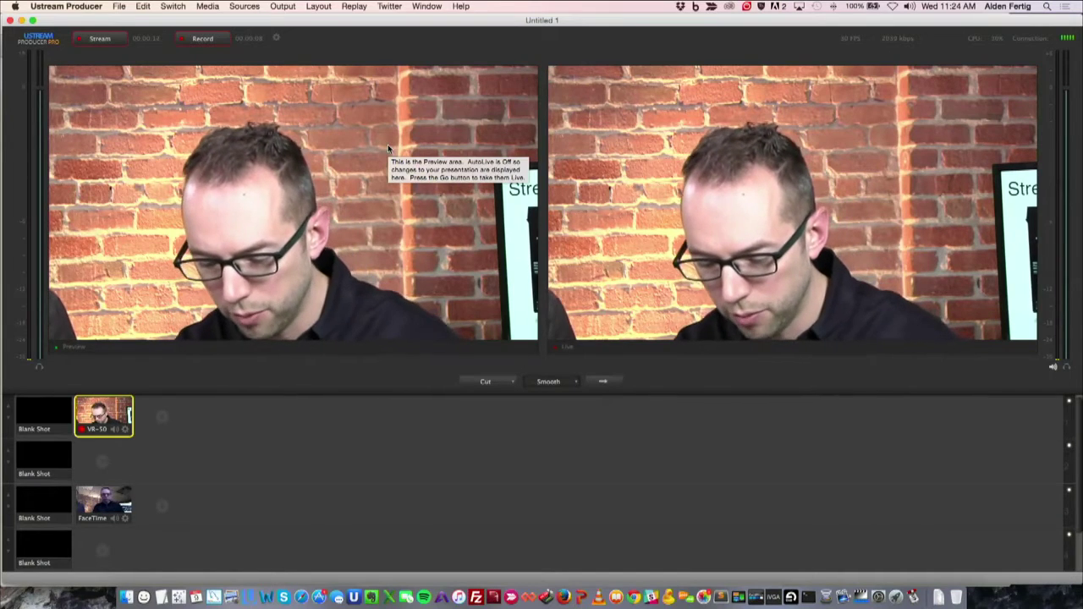
{"action": "key", "text": "super+Tab"}
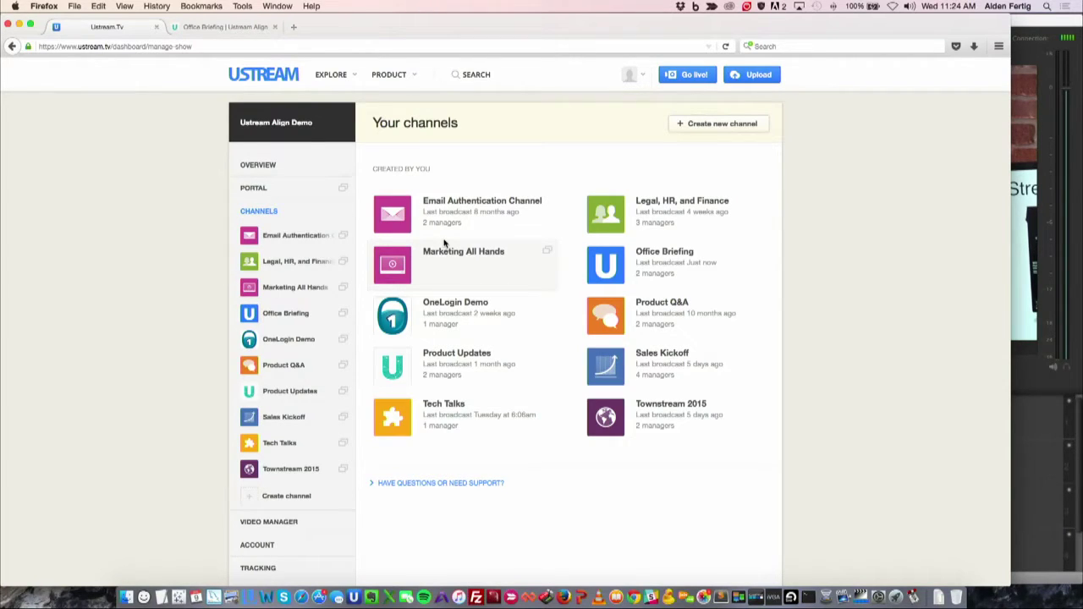
- Watch Office Briefing live, check Producer, then return to the Your channels dashboard tab
{"action": "left_click", "coordinate": [206, 29]}
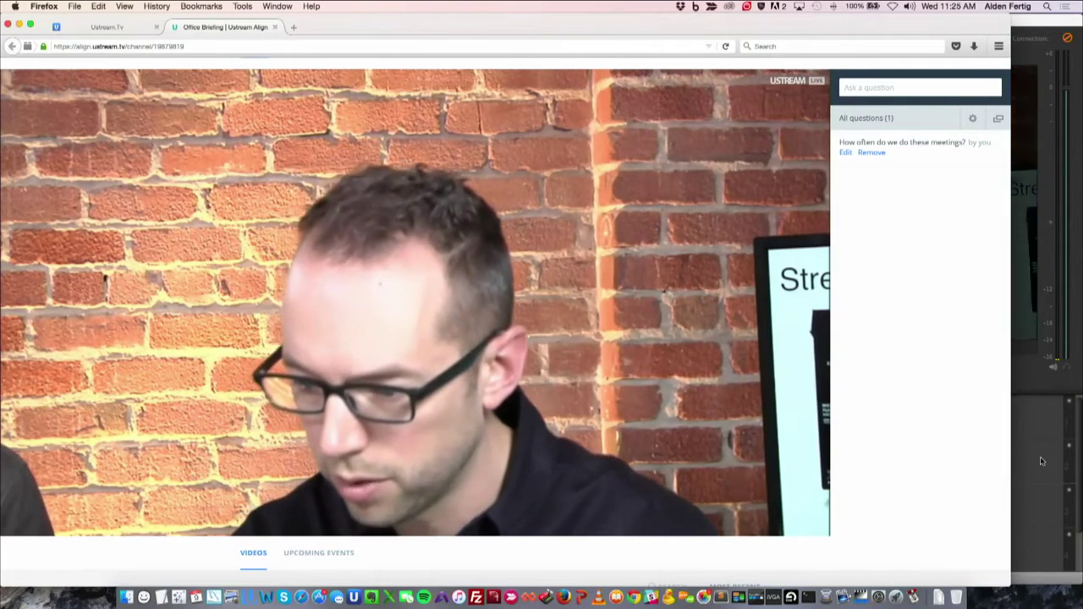
{"action": "left_click", "coordinate": [1032, 459]}
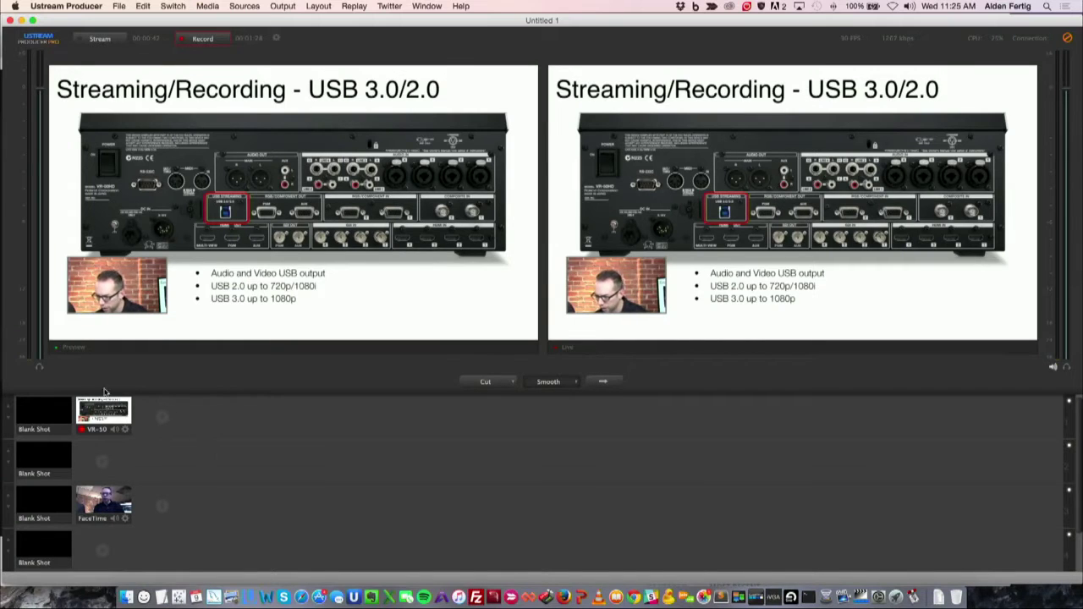
{"action": "key", "text": "super+Tab"}
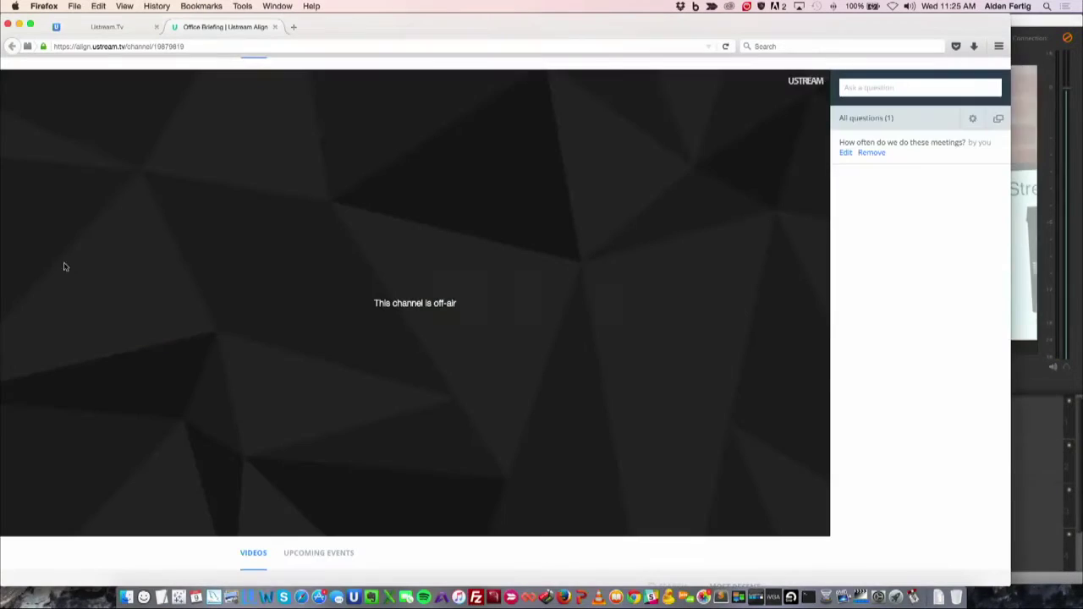
{"action": "left_click", "coordinate": [107, 28]}
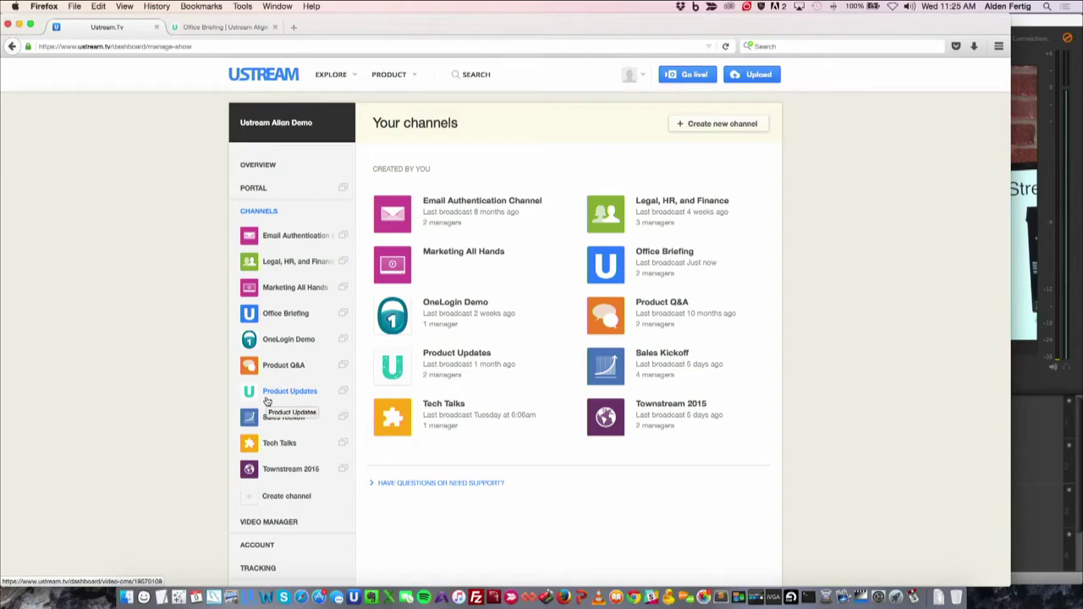
- Preview the third Office Briefing auto-recording, skipping to about 00:33 and pausing
{"action": "left_click", "coordinate": [272, 320]}
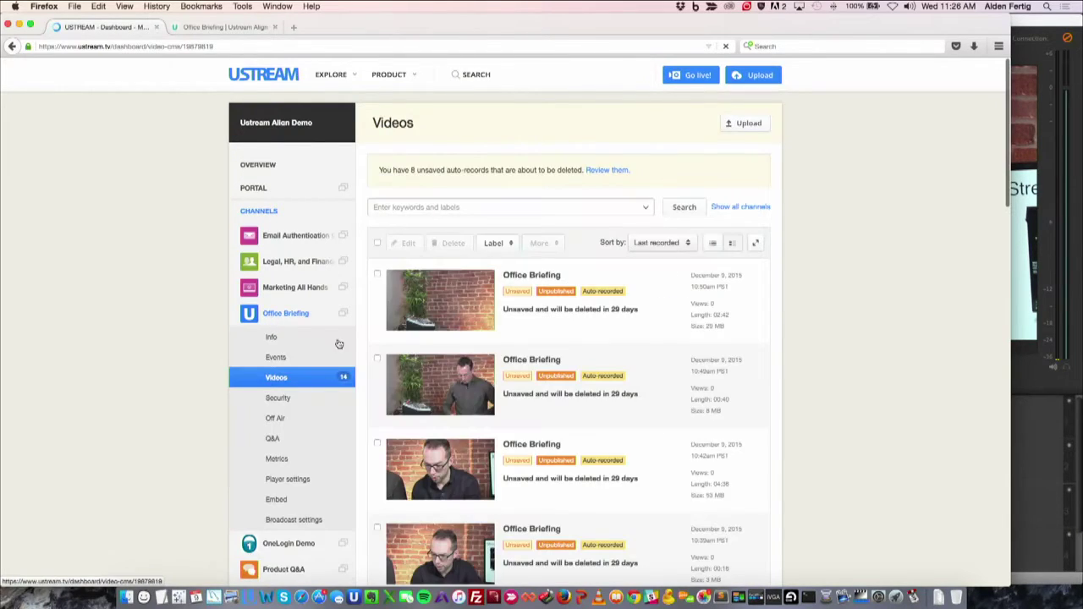
{"action": "scroll", "coordinate": [712, 448], "scroll_direction": "down", "scroll_amount": 1}
{"action": "scroll", "coordinate": [712, 448], "scroll_direction": "down", "scroll_amount": 2}
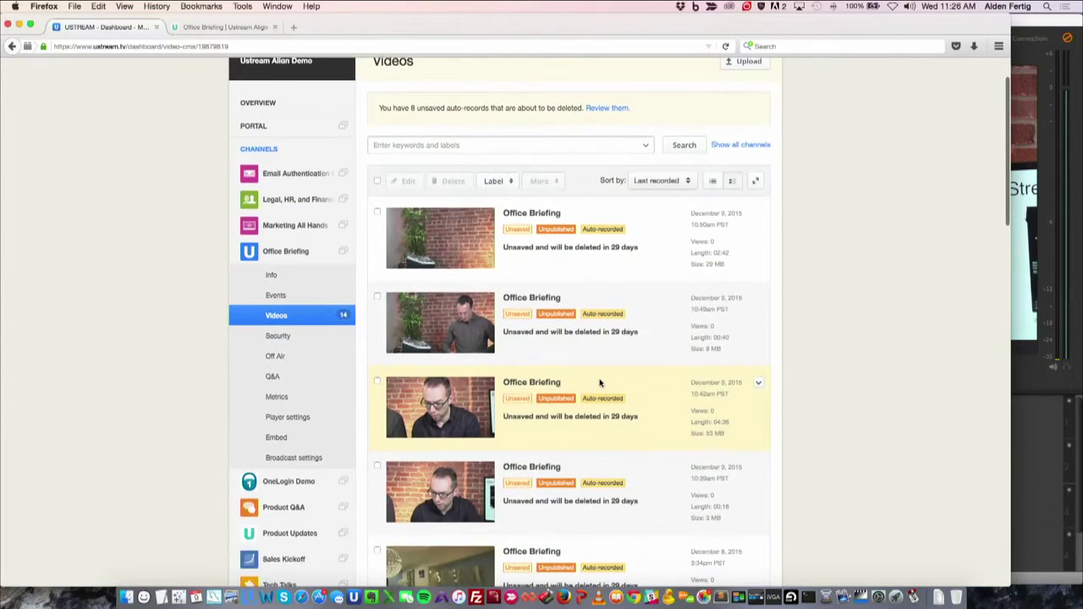
{"action": "scroll", "coordinate": [599, 382], "scroll_direction": "down", "scroll_amount": 3}
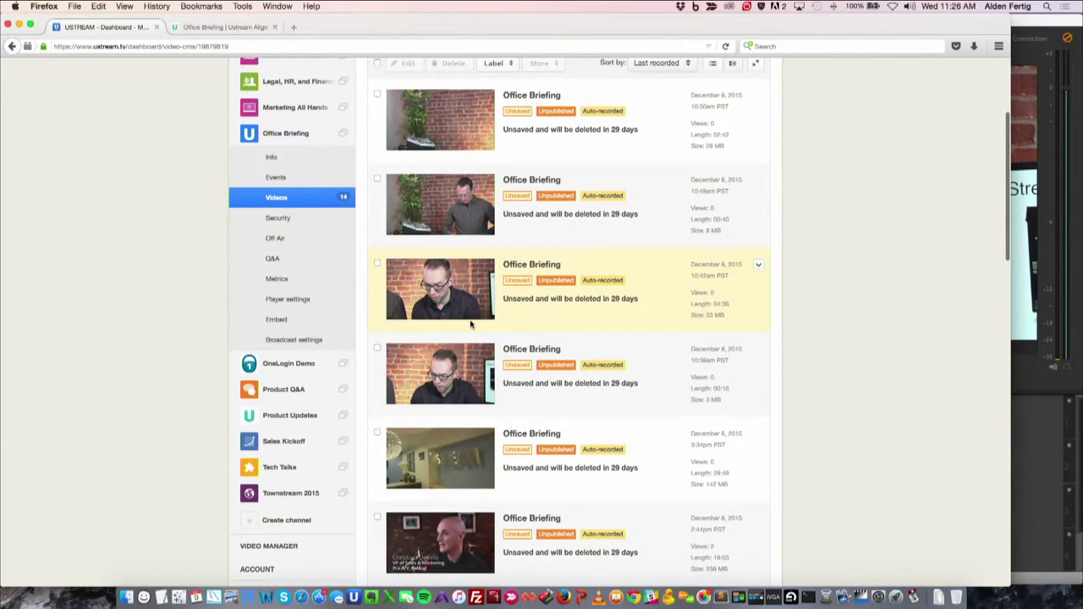
{"action": "mouse_move", "coordinate": [436, 313]}
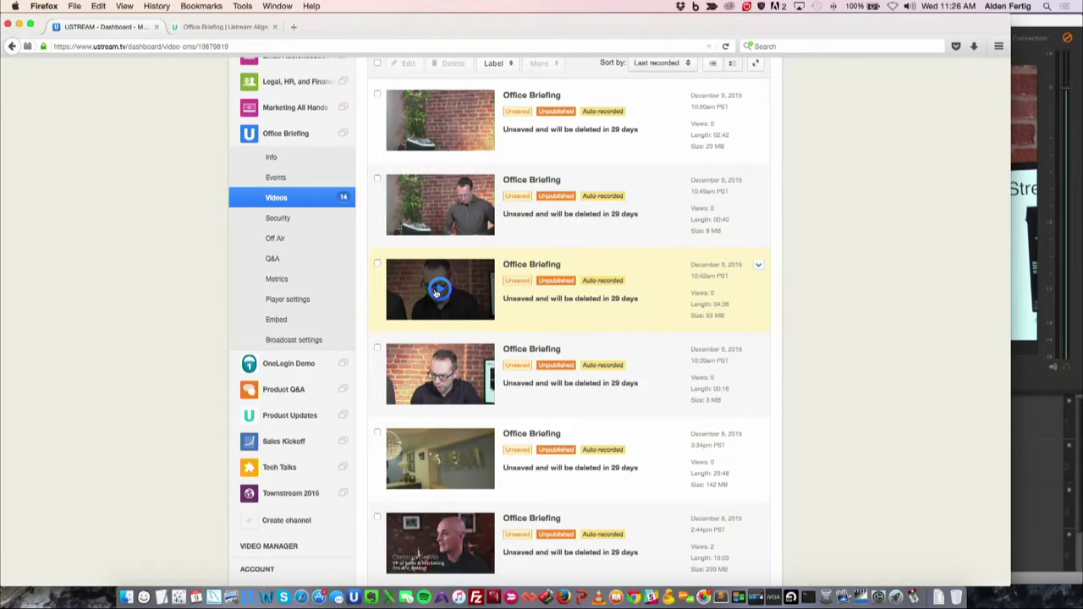
{"action": "left_click", "coordinate": [437, 290]}
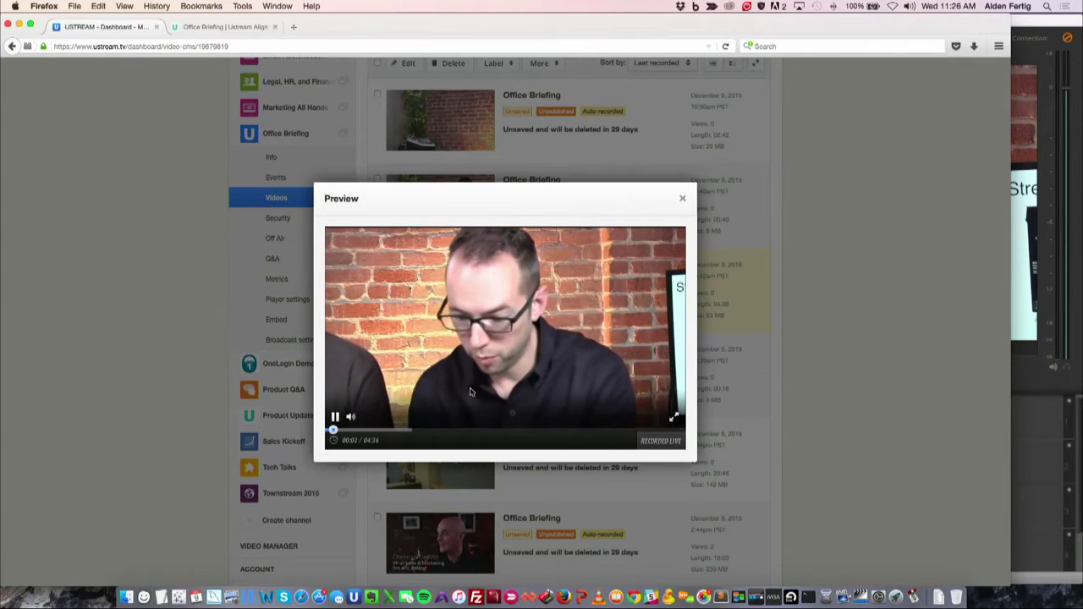
{"action": "left_click", "coordinate": [372, 431]}
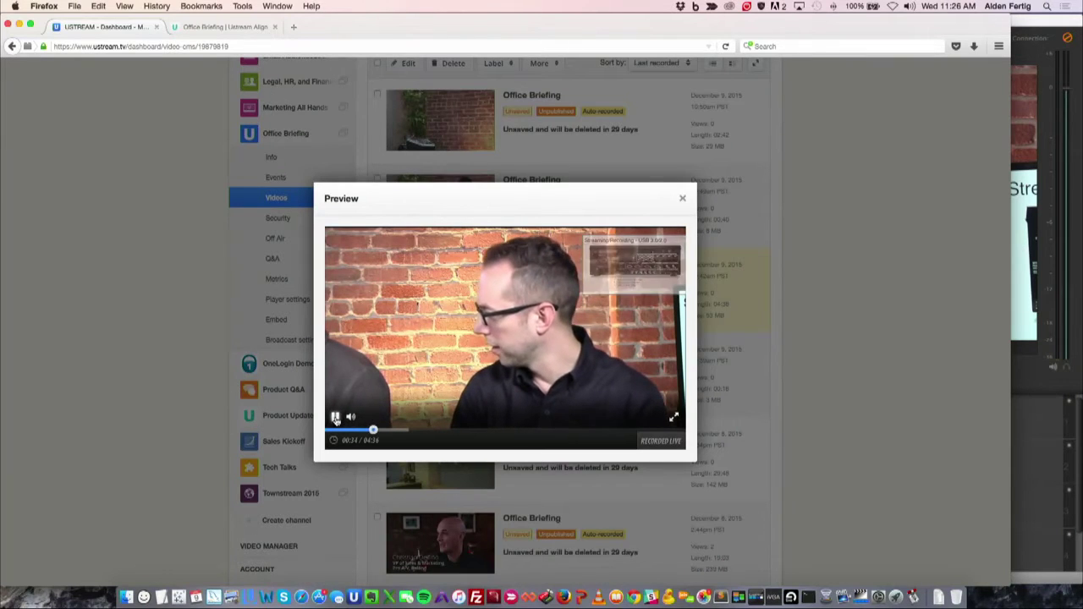
{"action": "left_click", "coordinate": [334, 416]}
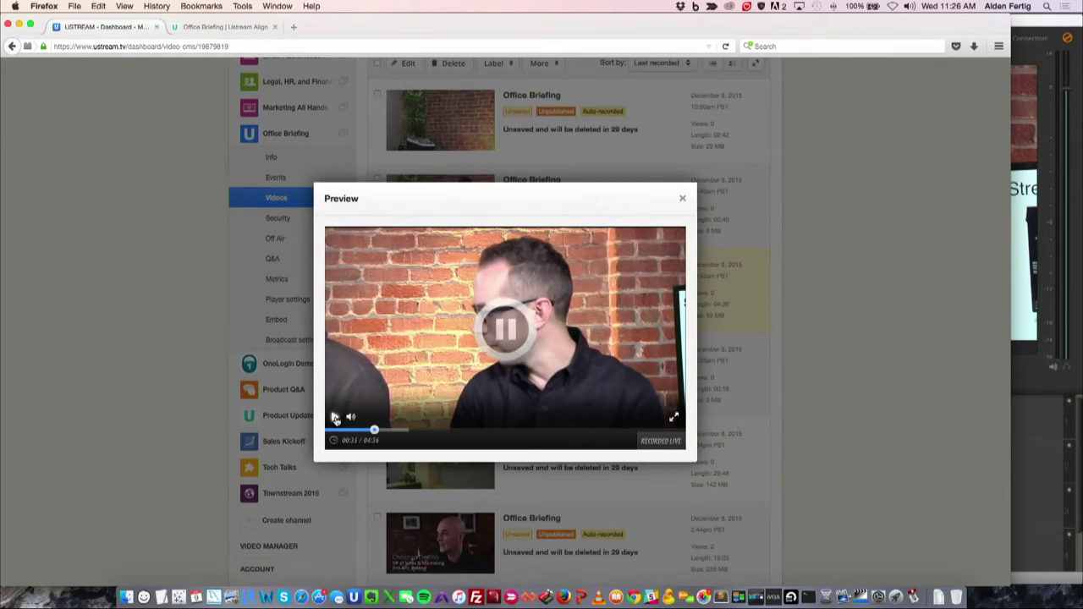
- Close the preview and open the Embed page for the third recording
{"action": "left_click", "coordinate": [682, 198]}
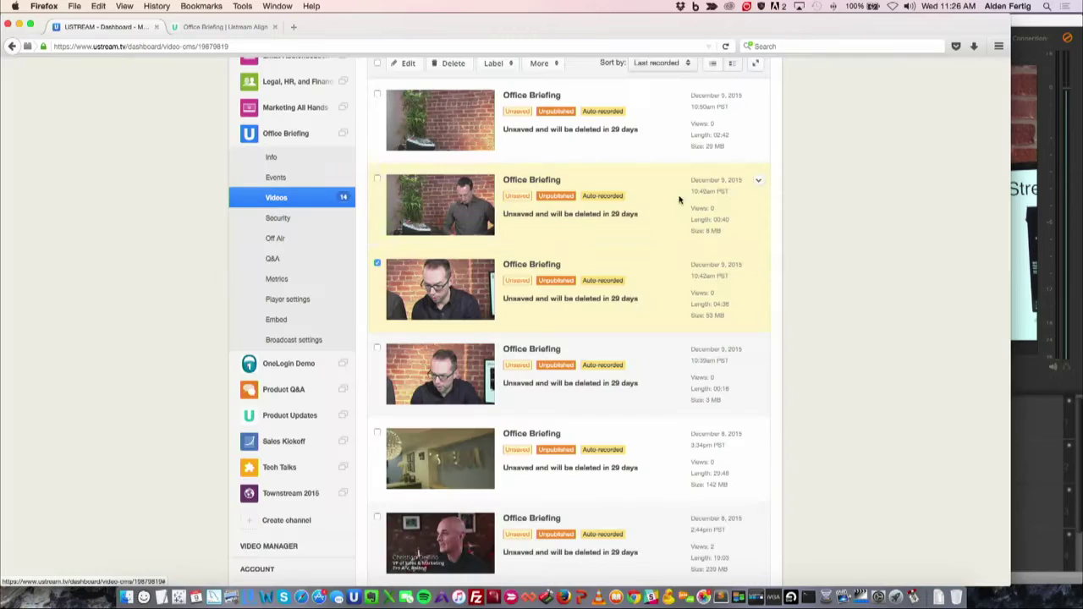
{"action": "left_click", "coordinate": [757, 266]}
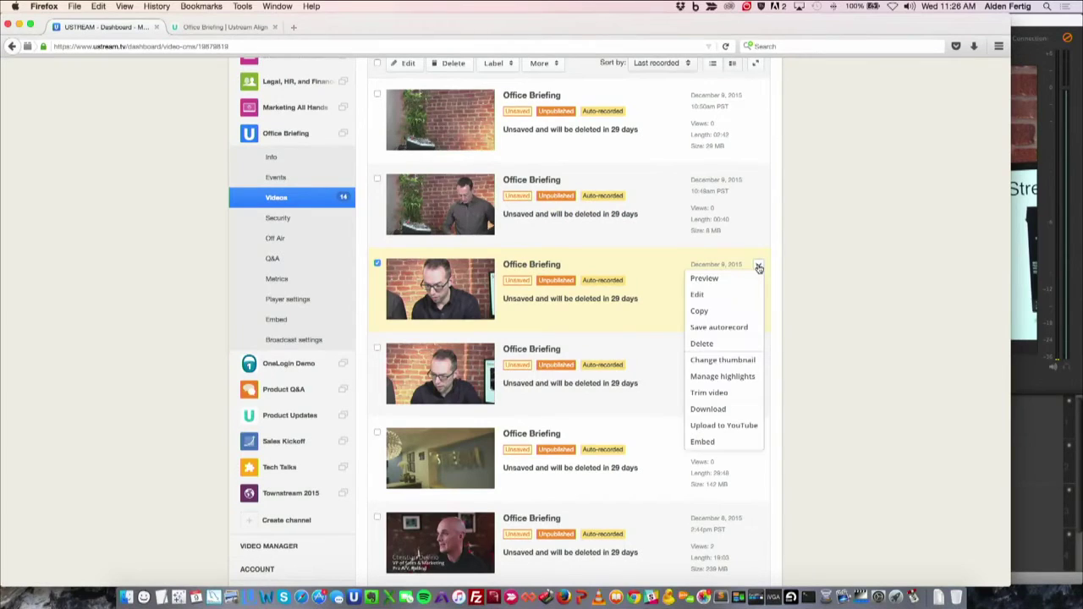
{"action": "left_click", "coordinate": [711, 441]}
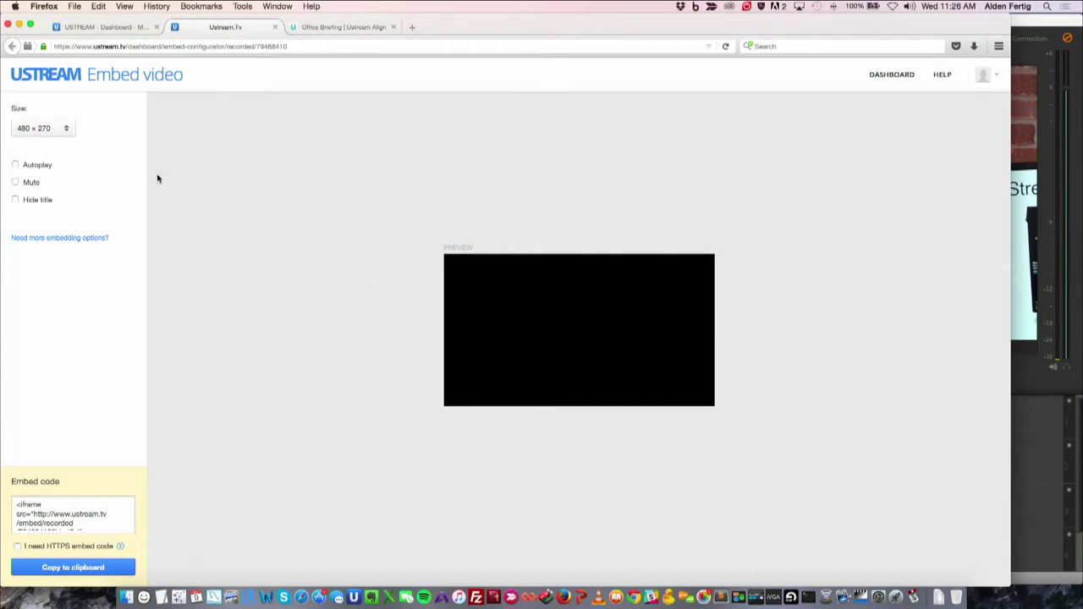
- Set the embedded player size to 720 × 405 and enable Autoplay
{"action": "left_click", "coordinate": [62, 128]}
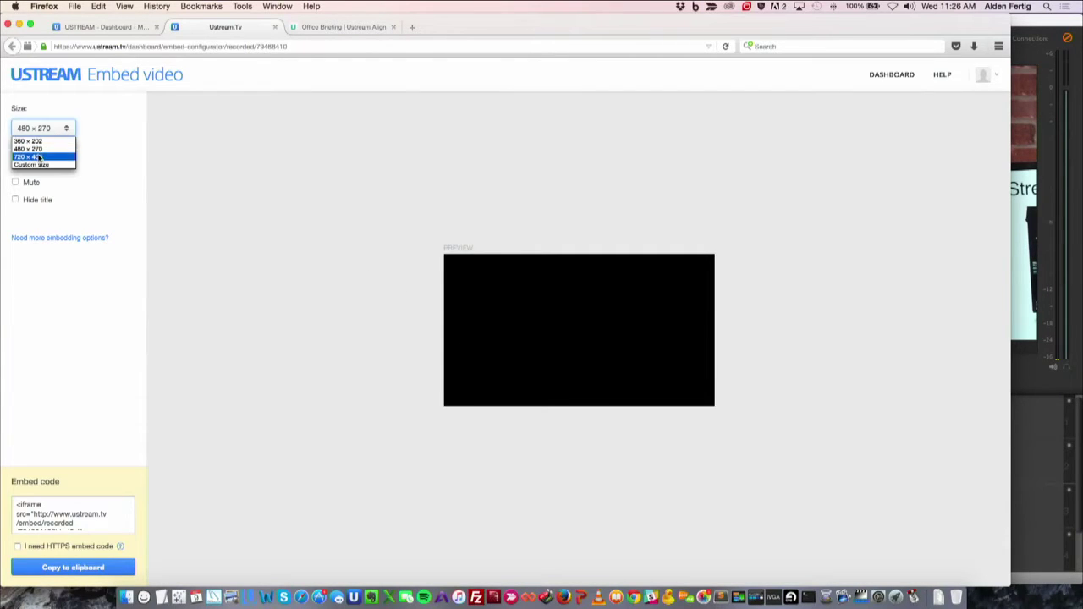
{"action": "left_click", "coordinate": [38, 160]}
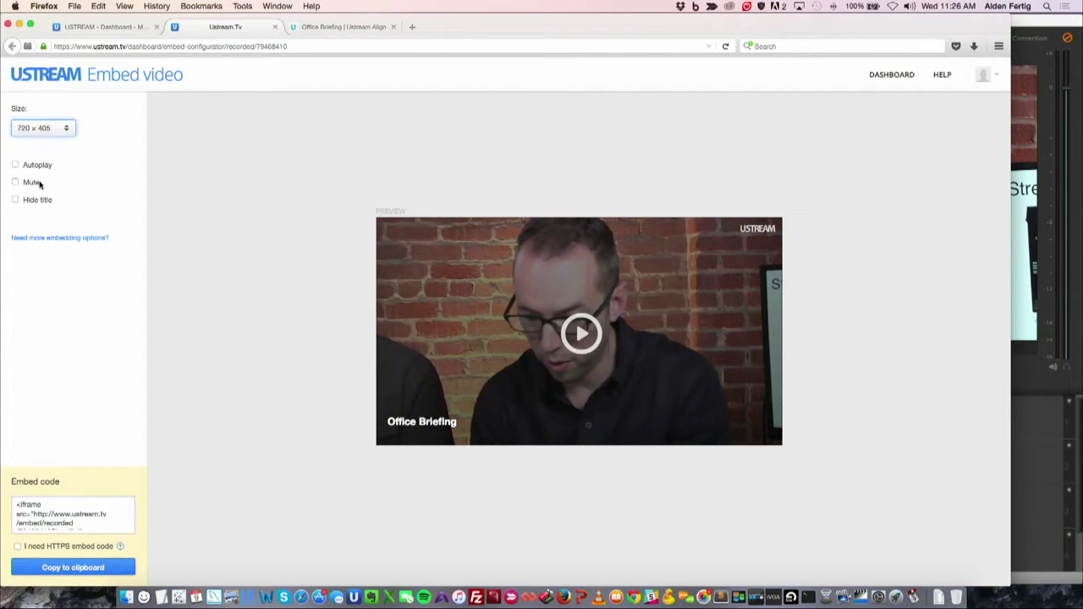
{"action": "left_click", "coordinate": [16, 171]}
{"action": "left_click", "coordinate": [15, 168]}
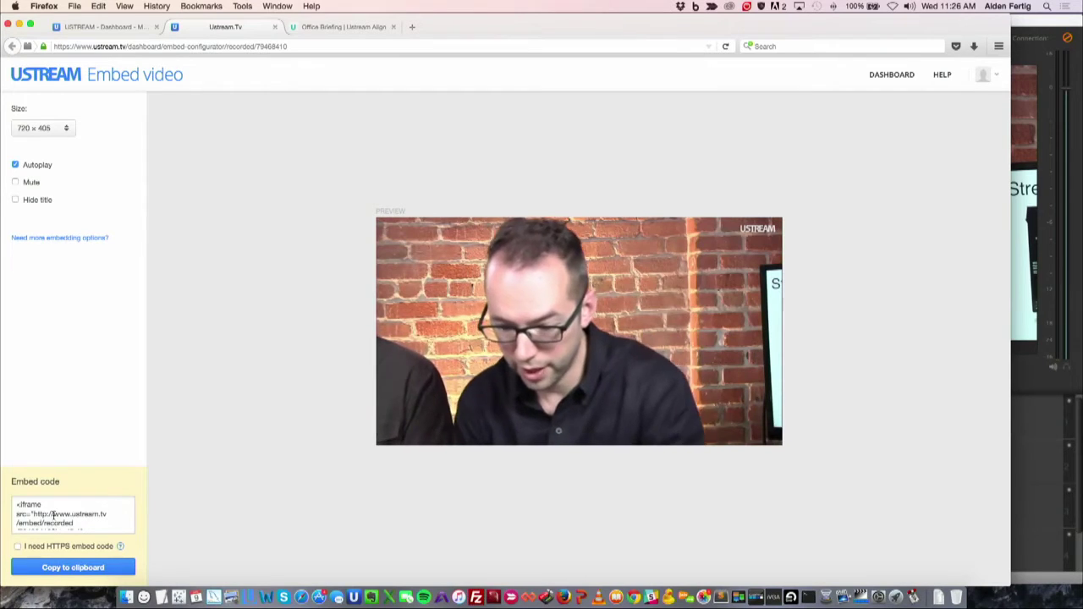
- Select the full embed code, then go back to the dashboard video list
{"action": "left_click_drag", "start_coordinate": [17, 504], "coordinate": [117, 544]}
{"action": "mouse_move", "coordinate": [118, 545]}
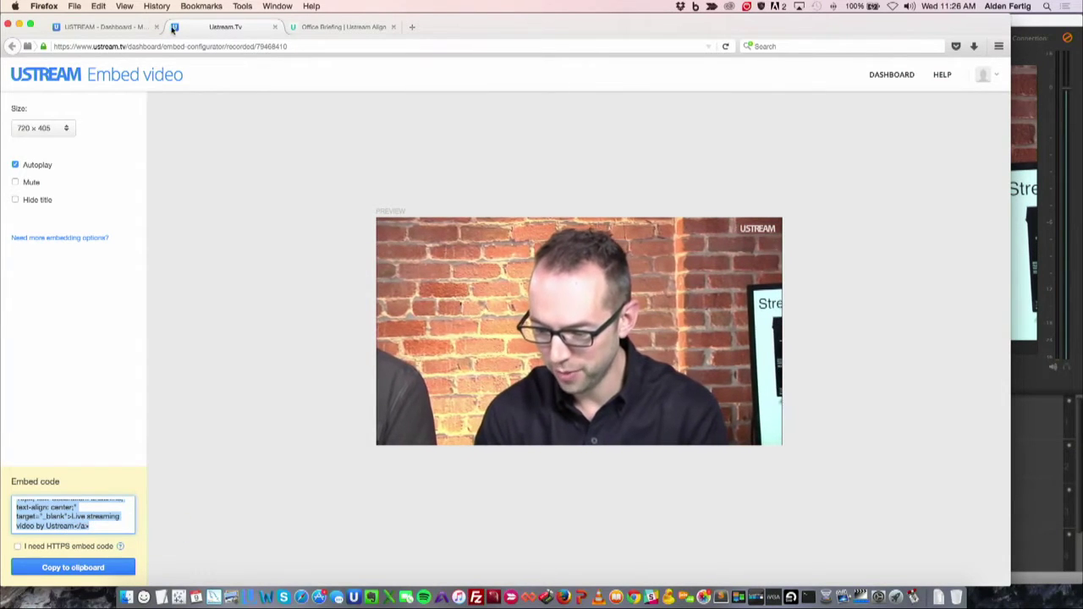
{"action": "left_click", "coordinate": [118, 27]}
- Scroll down the dashboard sidebar toward Tracking > Videos
{"action": "scroll", "coordinate": [256, 444], "scroll_direction": "down", "scroll_amount": 5}
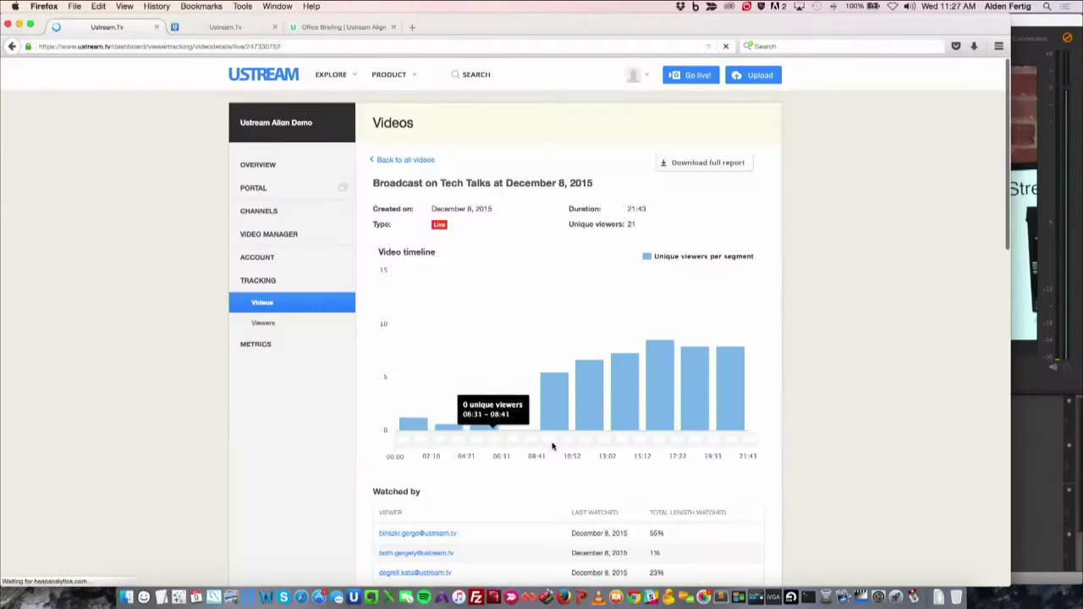
- Review the timeline (21 unique viewers, peak 14) and Watched by list, then open a viewer's details
{"action": "scroll", "coordinate": [551, 444], "scroll_direction": "down", "scroll_amount": 5}
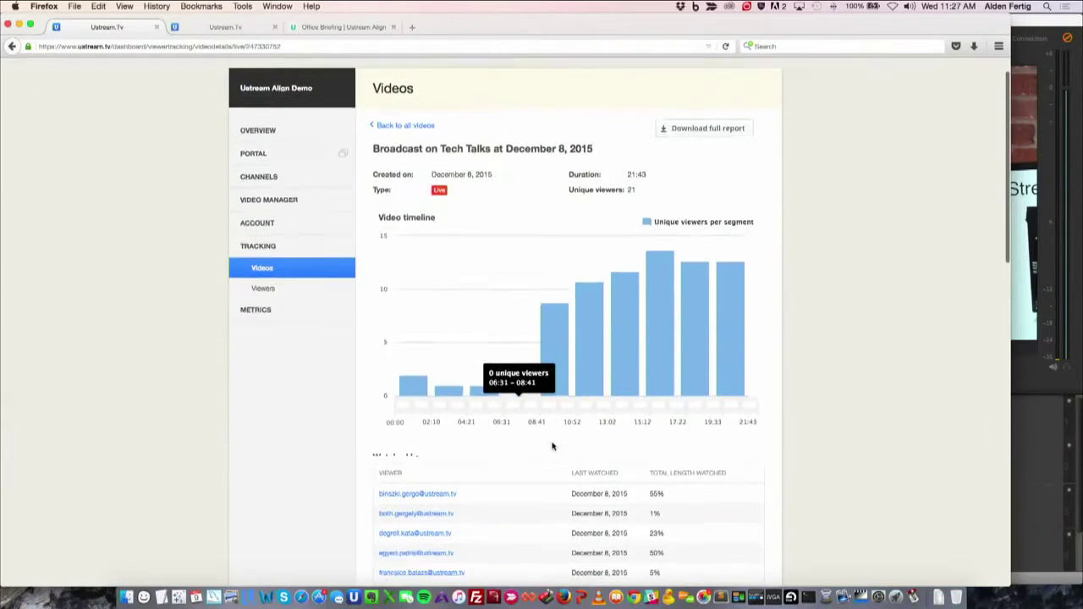
{"action": "scroll", "coordinate": [552, 446], "scroll_direction": "down", "scroll_amount": 2}
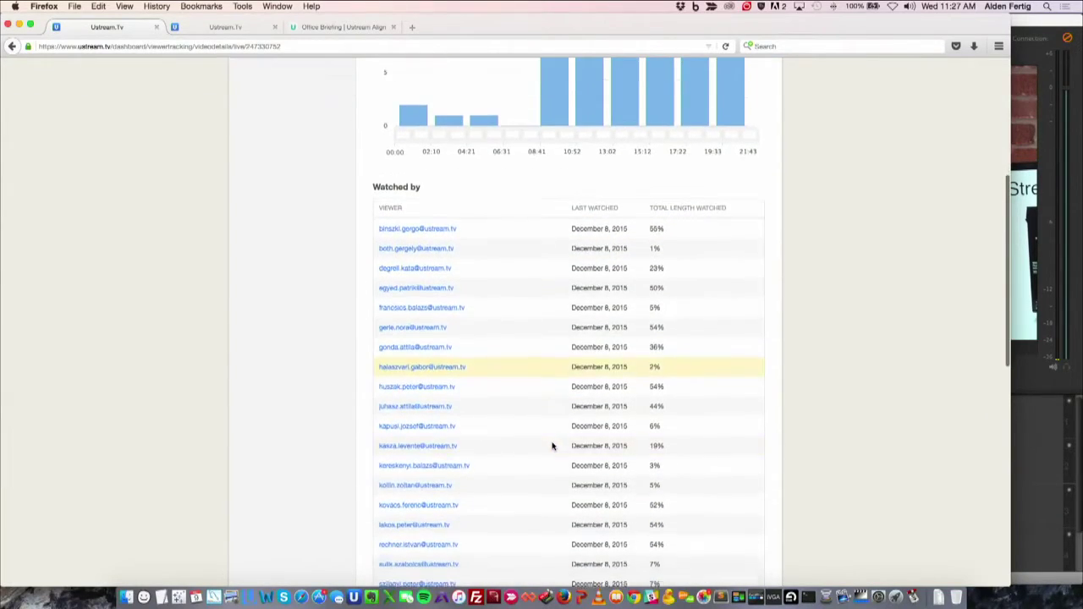
{"action": "scroll", "coordinate": [550, 444], "scroll_direction": "up", "scroll_amount": 4}
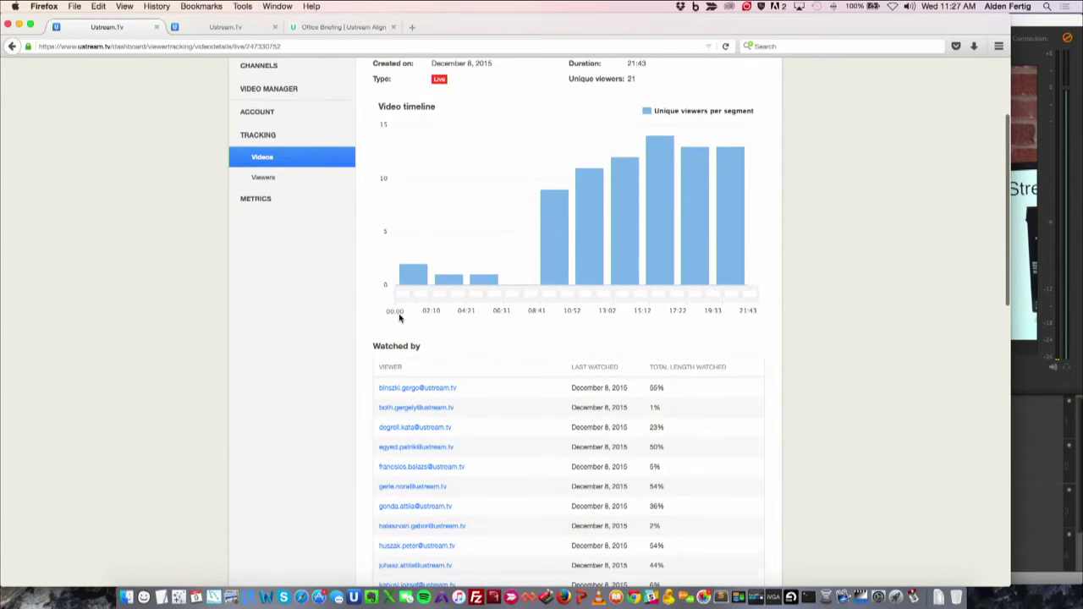
{"action": "scroll", "coordinate": [401, 316], "scroll_direction": "up", "scroll_amount": 1}
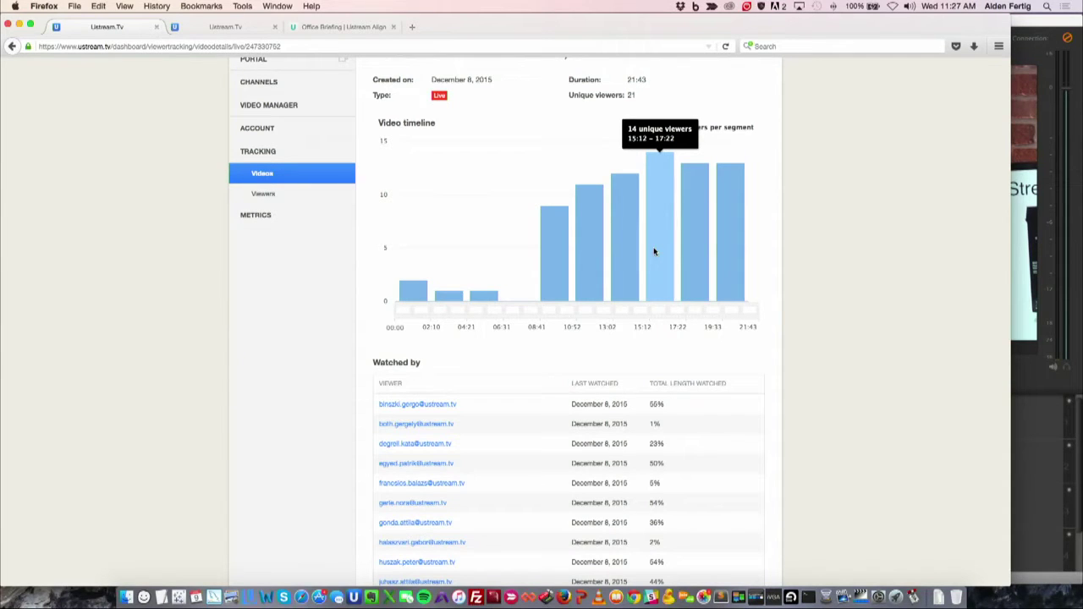
{"action": "scroll", "coordinate": [653, 251], "scroll_direction": "down", "scroll_amount": 6}
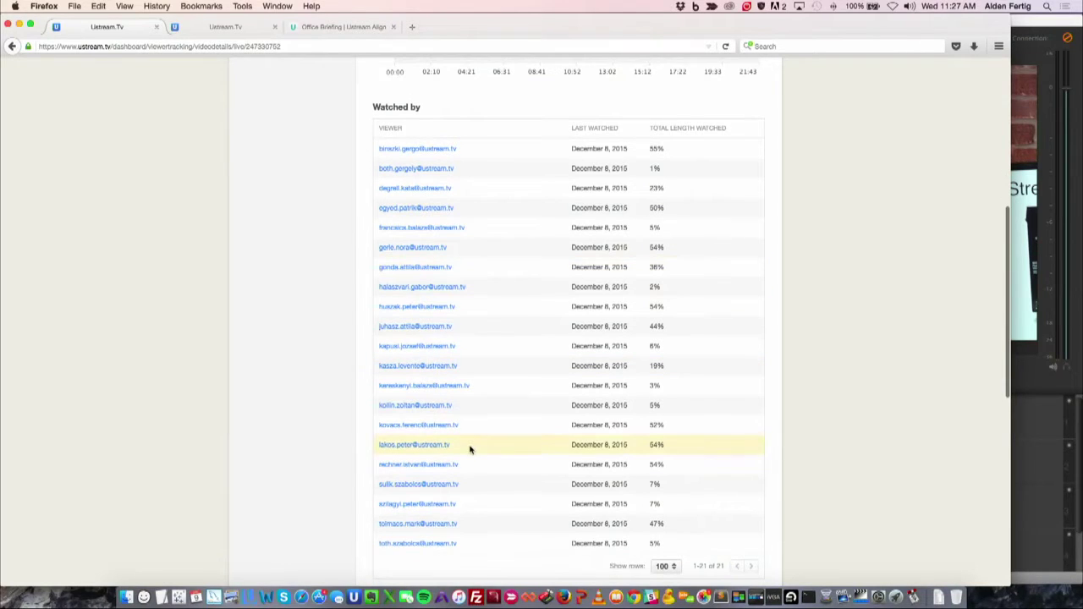
{"action": "left_click", "coordinate": [410, 406]}
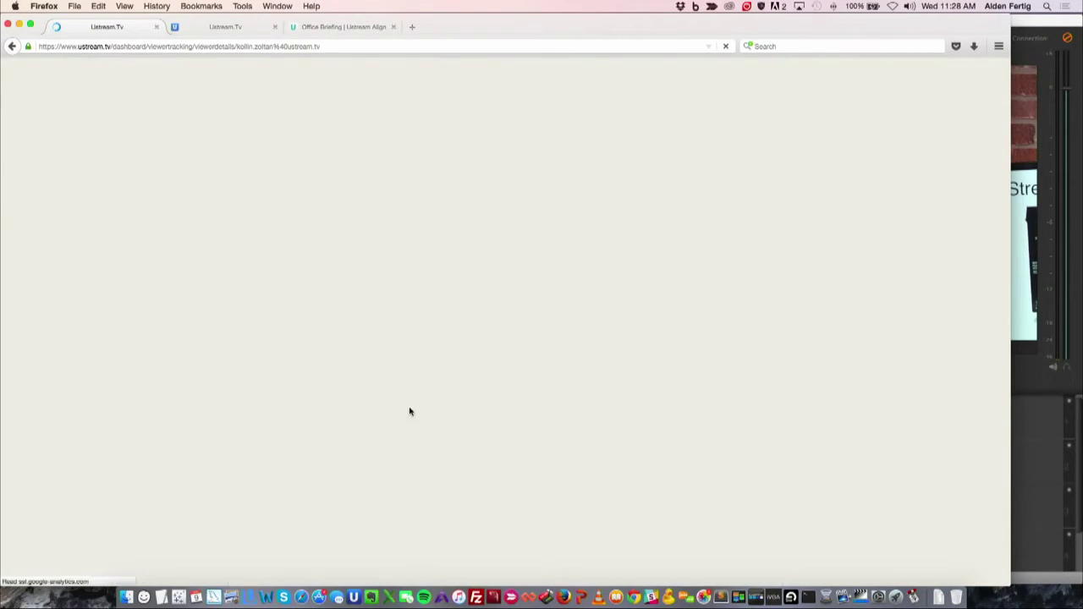